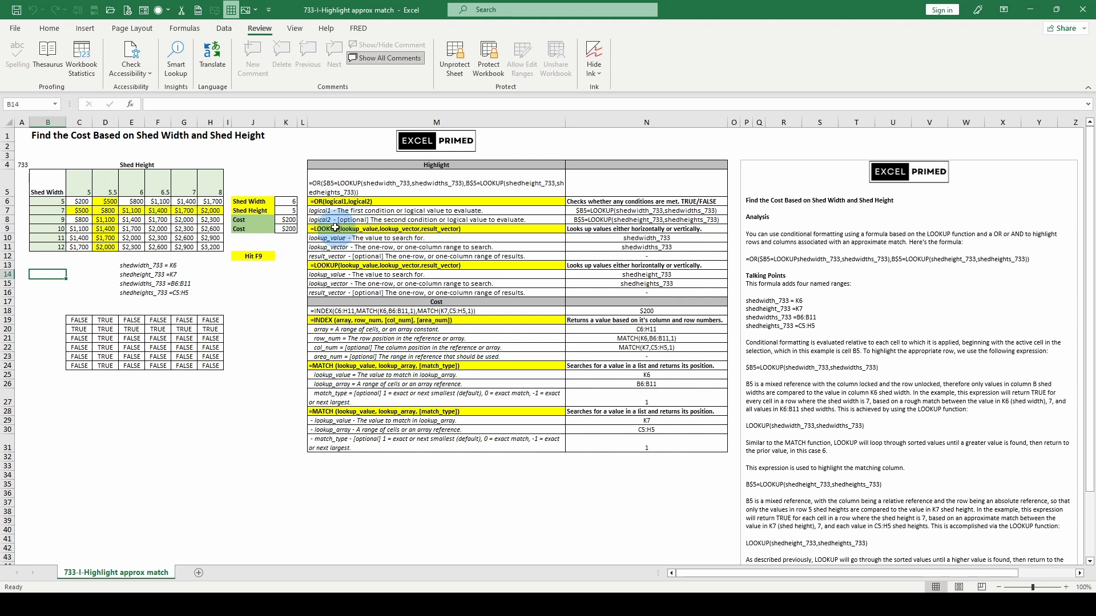
Step: Examine the two cost formulas in K8 and K9 and the random shed size formula in K6
click(287, 220)
click(285, 229)
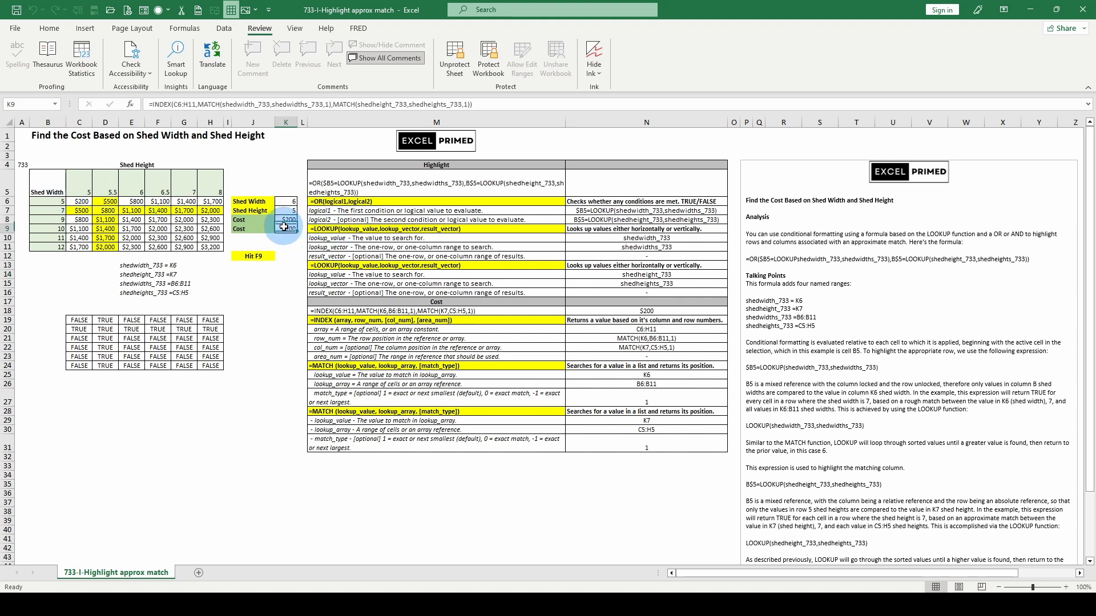
click(287, 200)
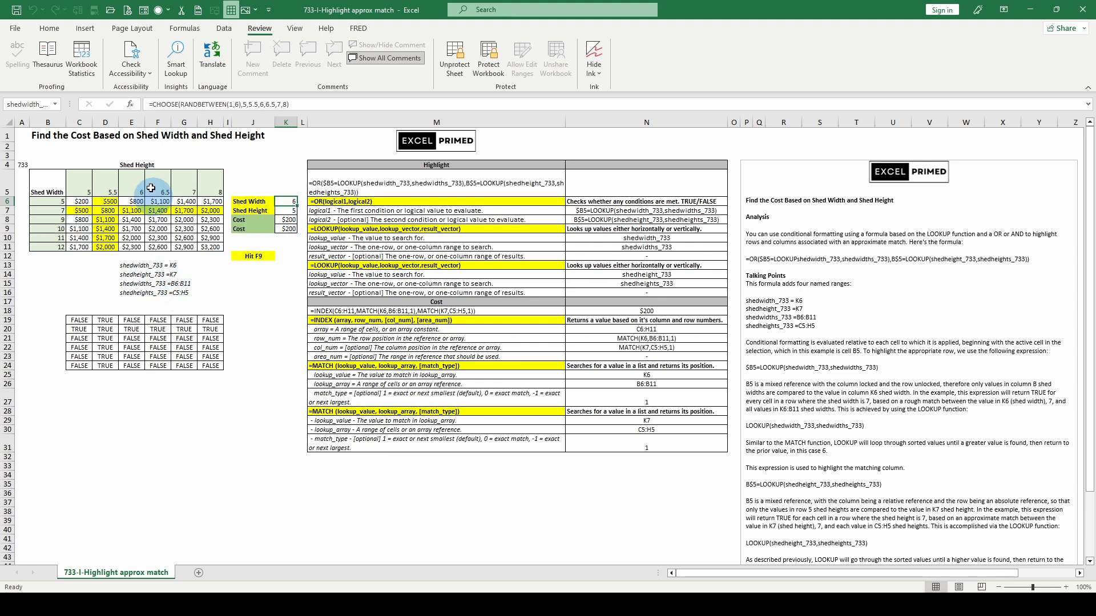
Step: Examine the OR highlighting formula in M5 and C19, including its shed width and shed height LOOKUP conditions, without changing it
click(321, 184)
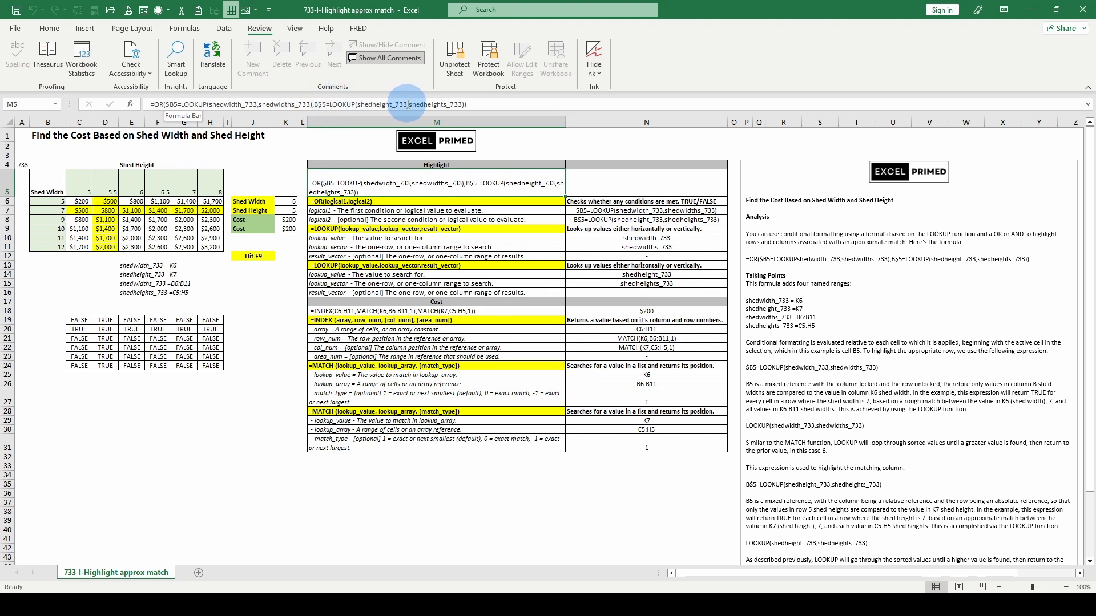
click(189, 104)
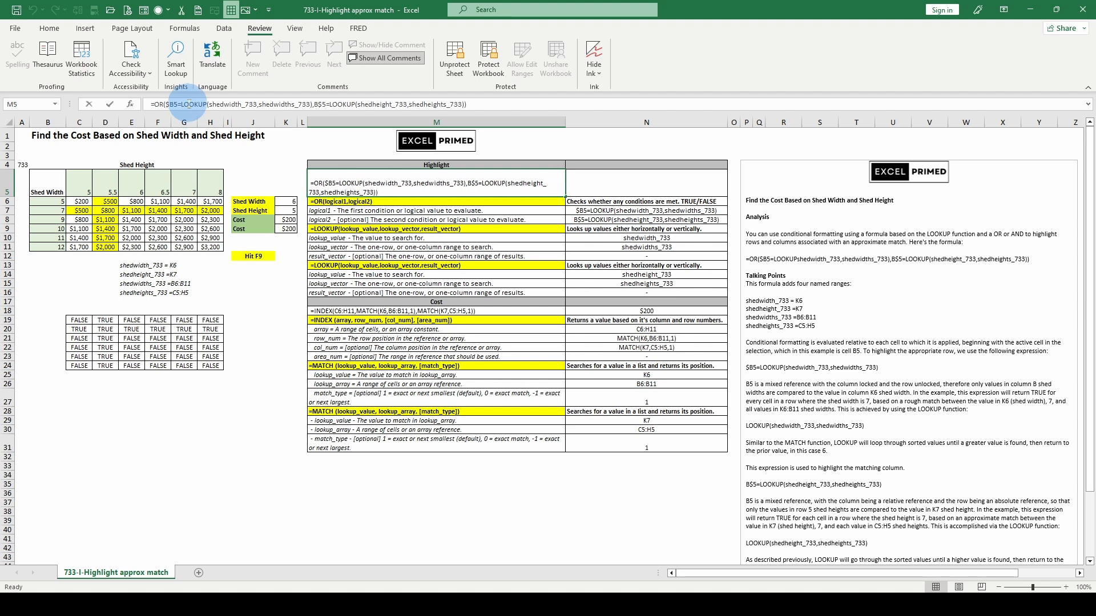
click(80, 321)
click(174, 105)
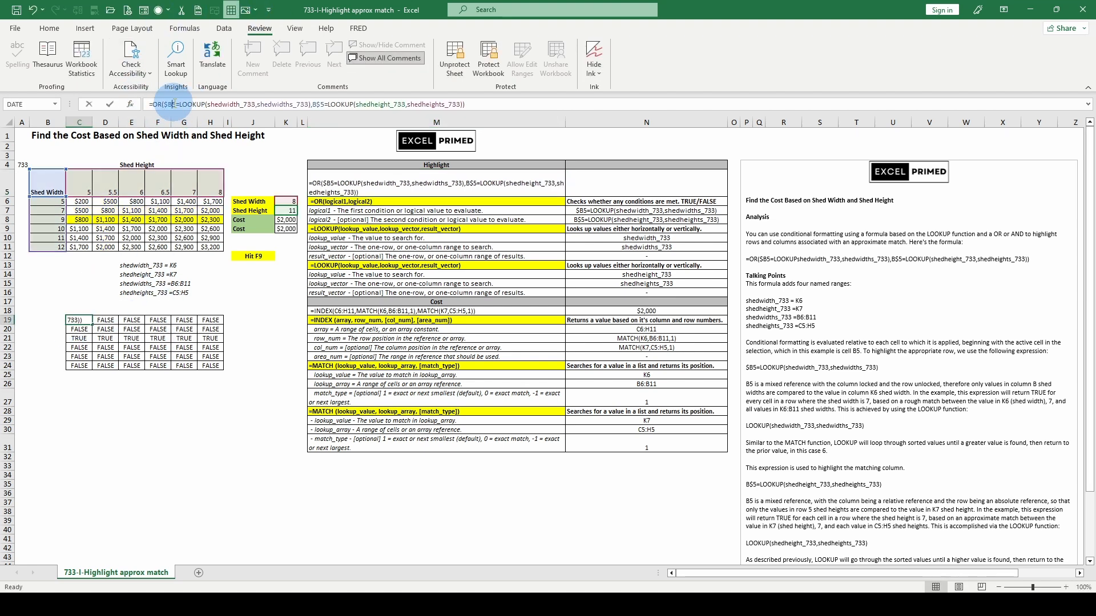
click(177, 126)
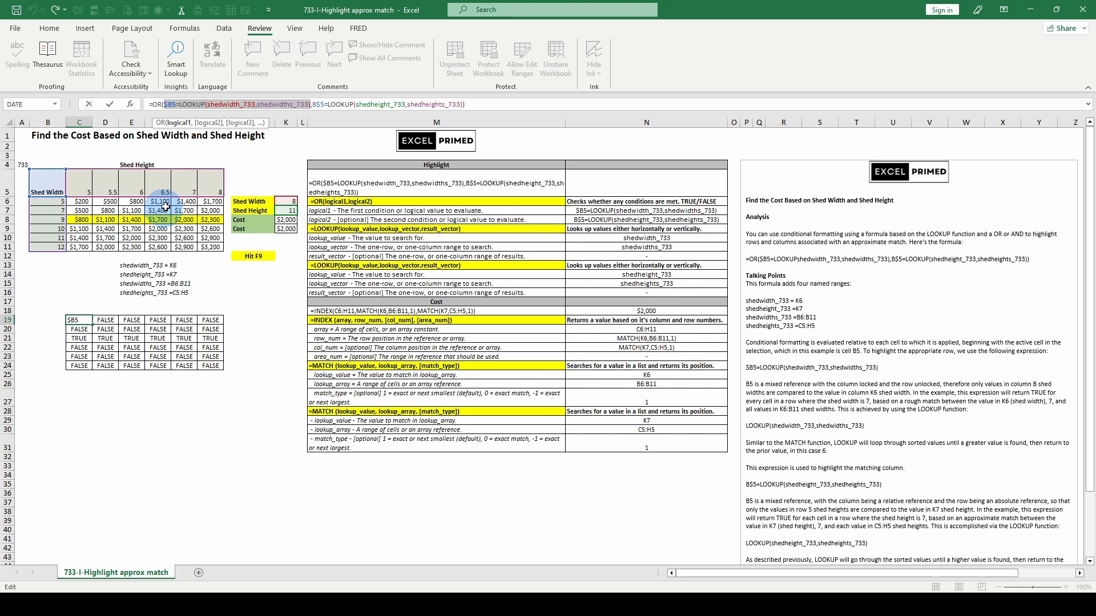
click(207, 123)
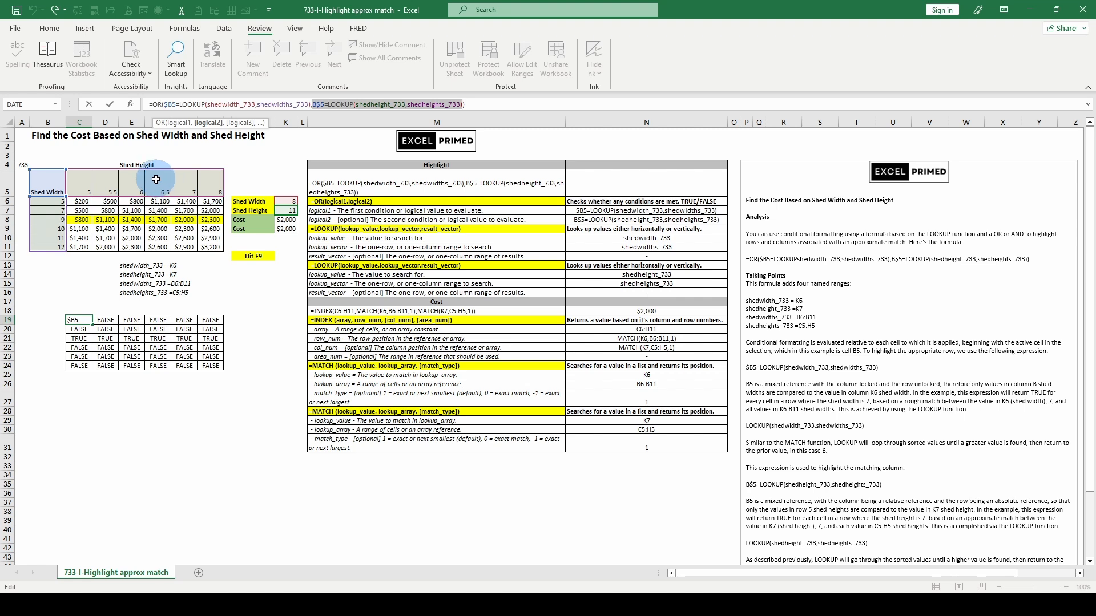
key(Escape)
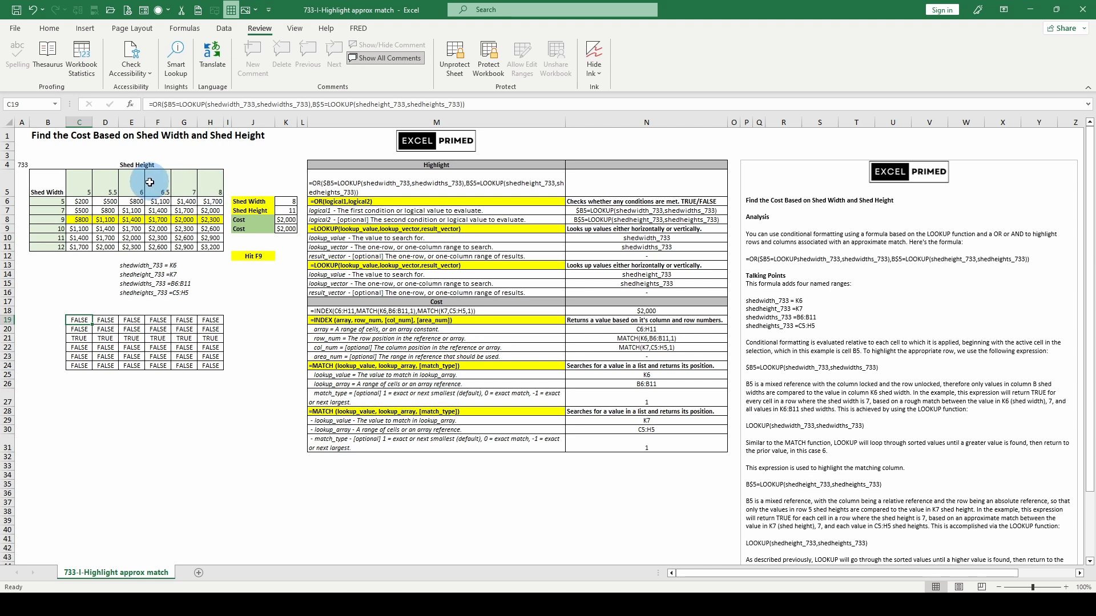
Step: Recalculate the sheet to test the row and column highlighting with new random shed sizes
key(F9)
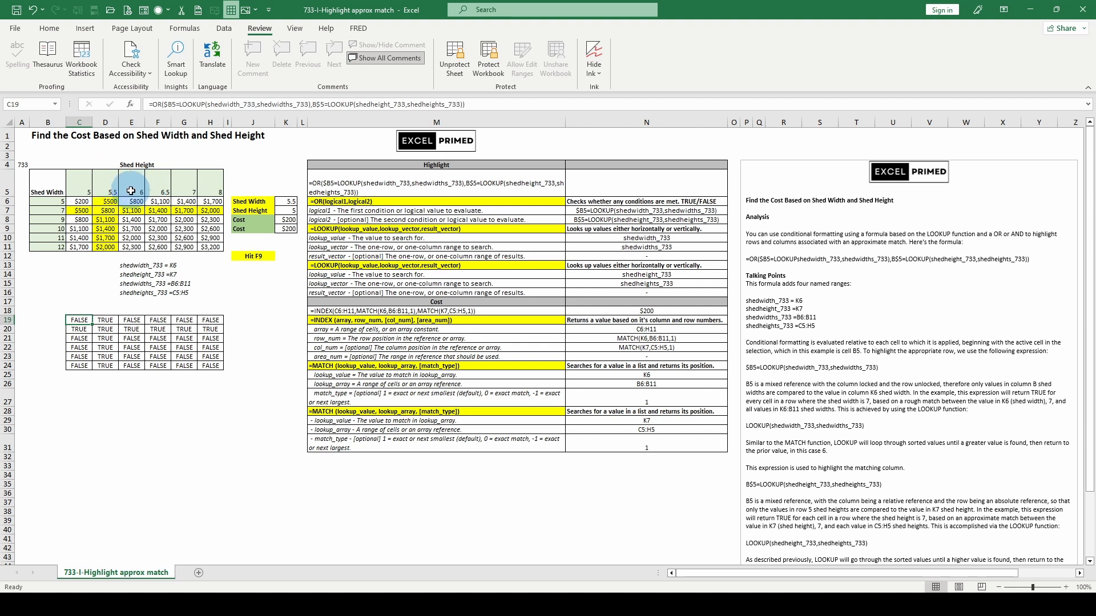
key(F9)
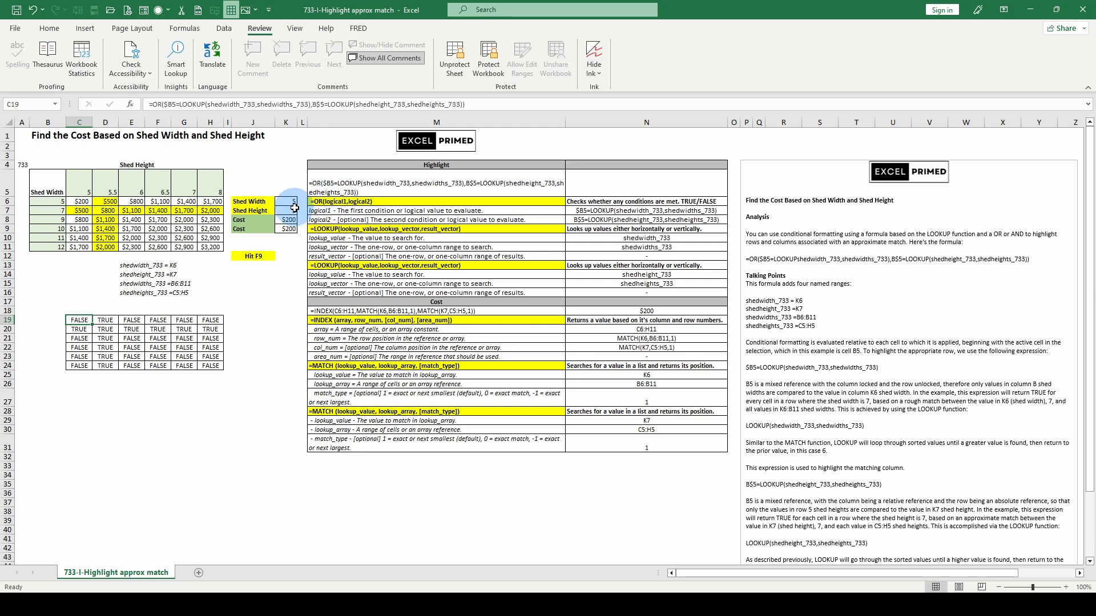
Step: Format the shed width and shed height values in K6:K7 to show two decimal places
drag(287, 203, 287, 211)
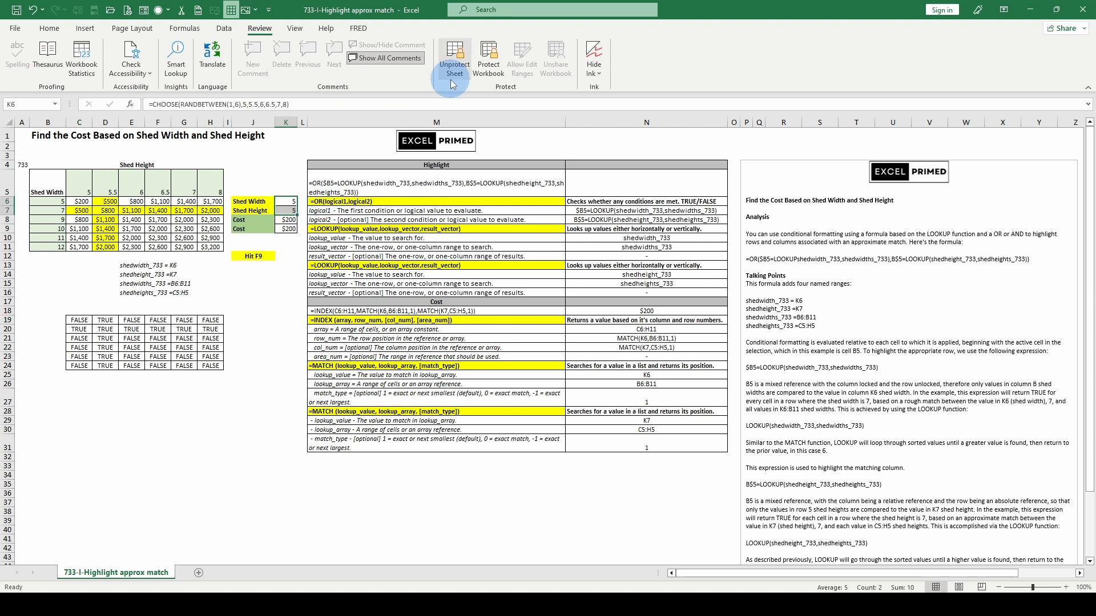
scroll(448, 78, up, 5)
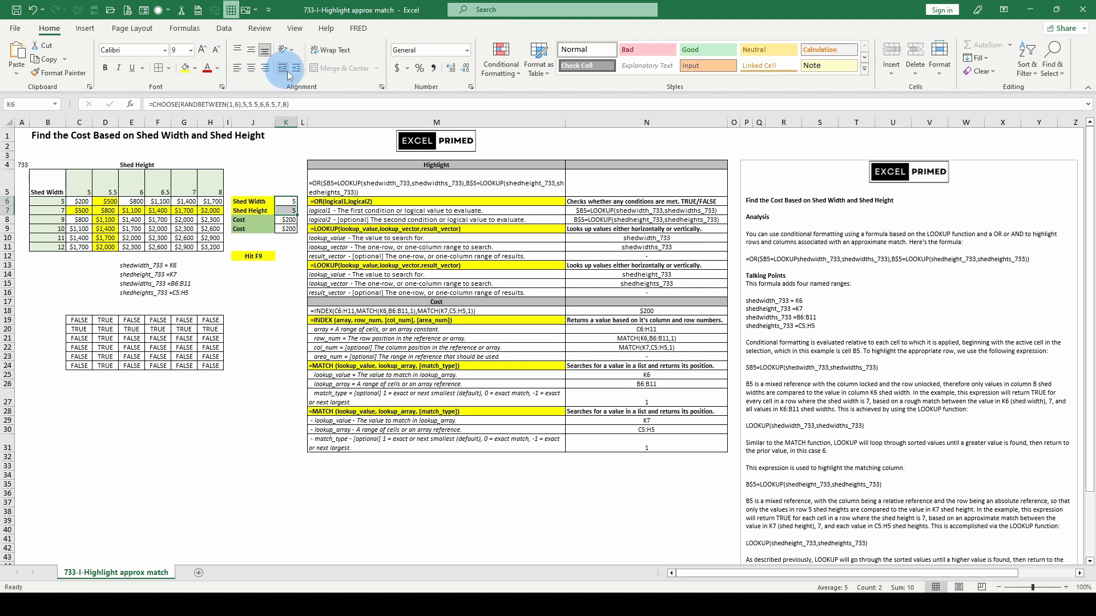
click(106, 182)
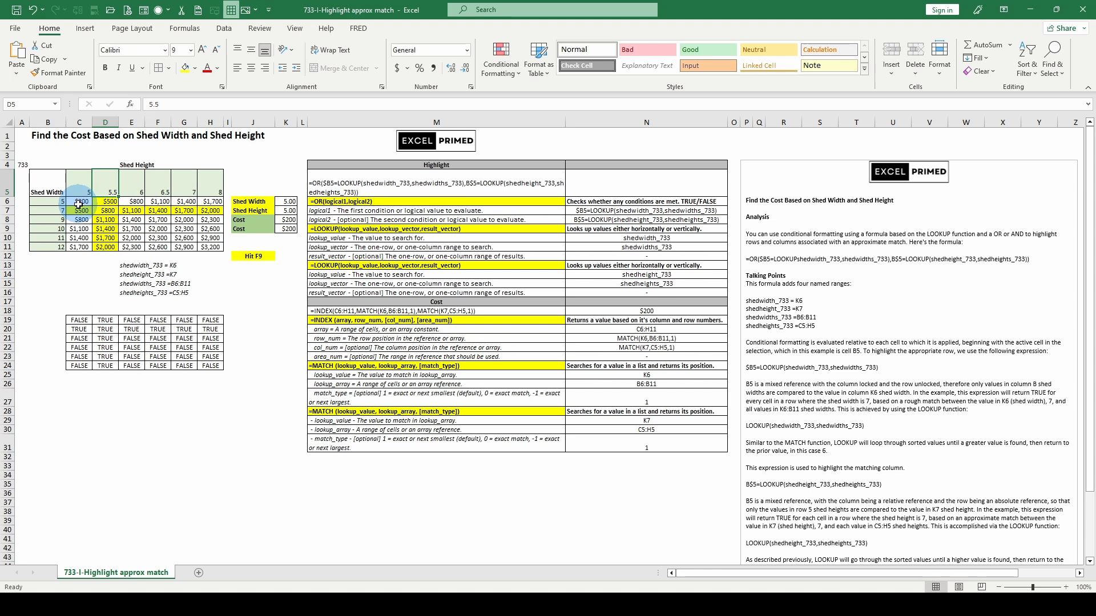
Step: Recalculate the shed sizes and review the analysis notes on the LOOKUP conditions and the AND variant
key(F9)
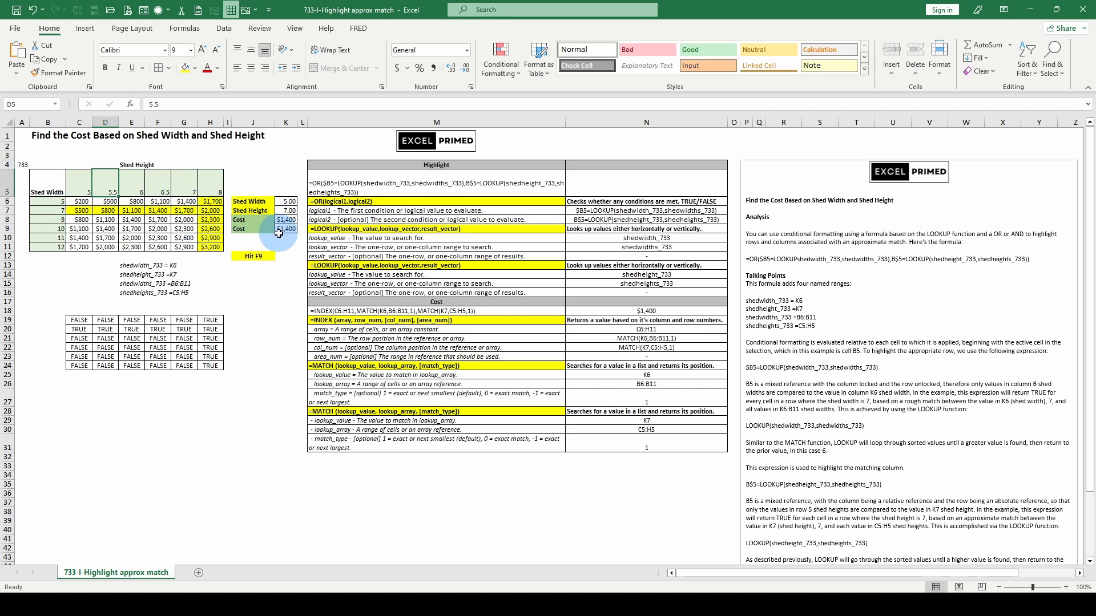
scroll(897, 436, down, 2)
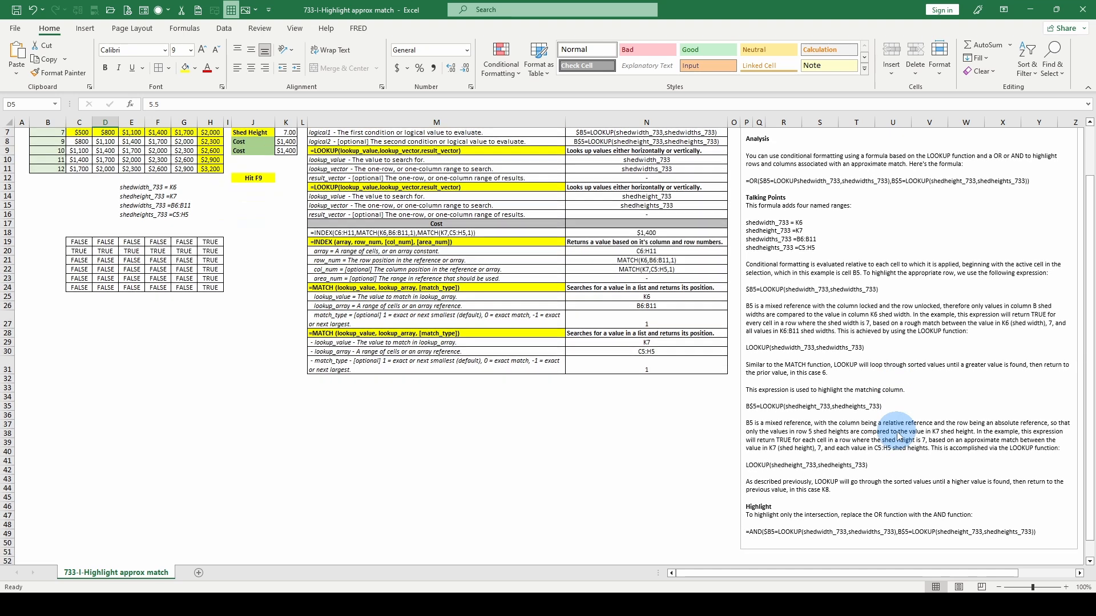
scroll(897, 436, up, 2)
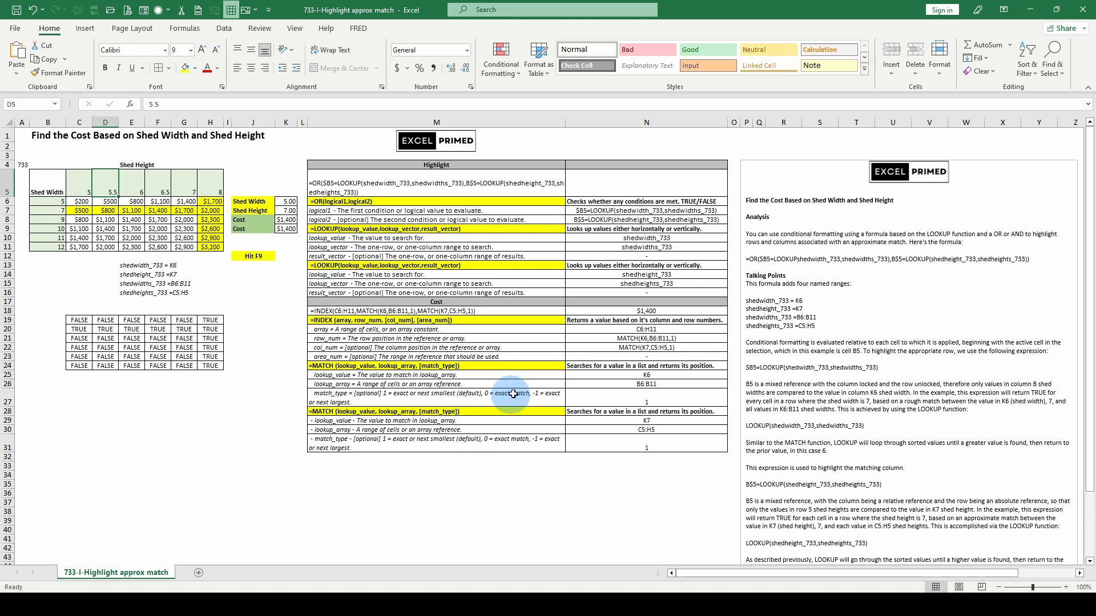
scroll(563, 361, down, 3)
scroll(562, 359, up, 3)
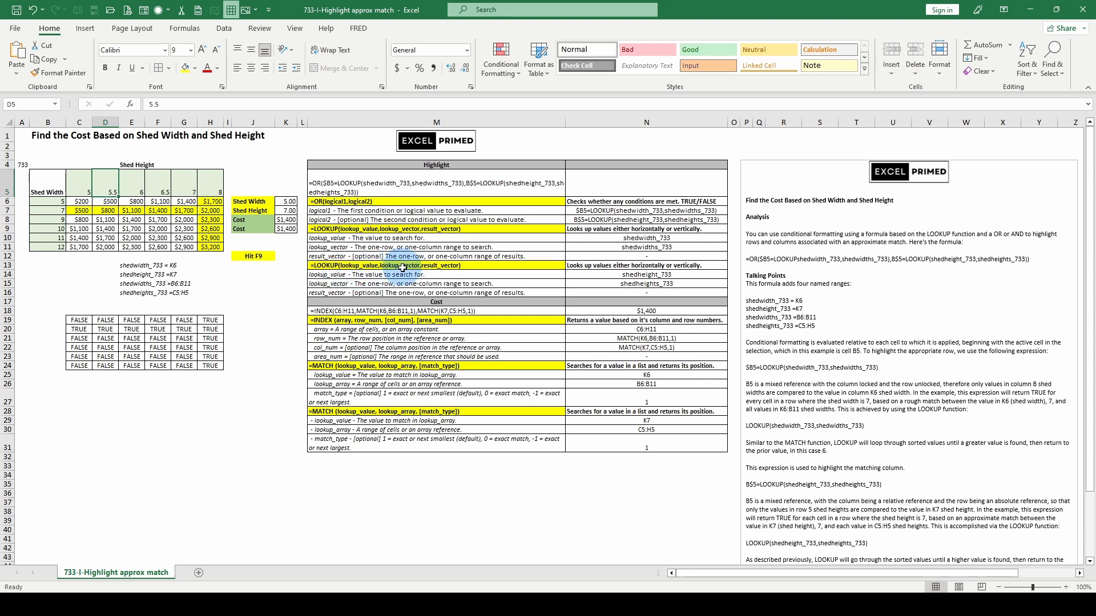
Step: Inspect the complete OR formula behind the TRUE/FALSE test grid in C19, leaving it unedited
click(78, 320)
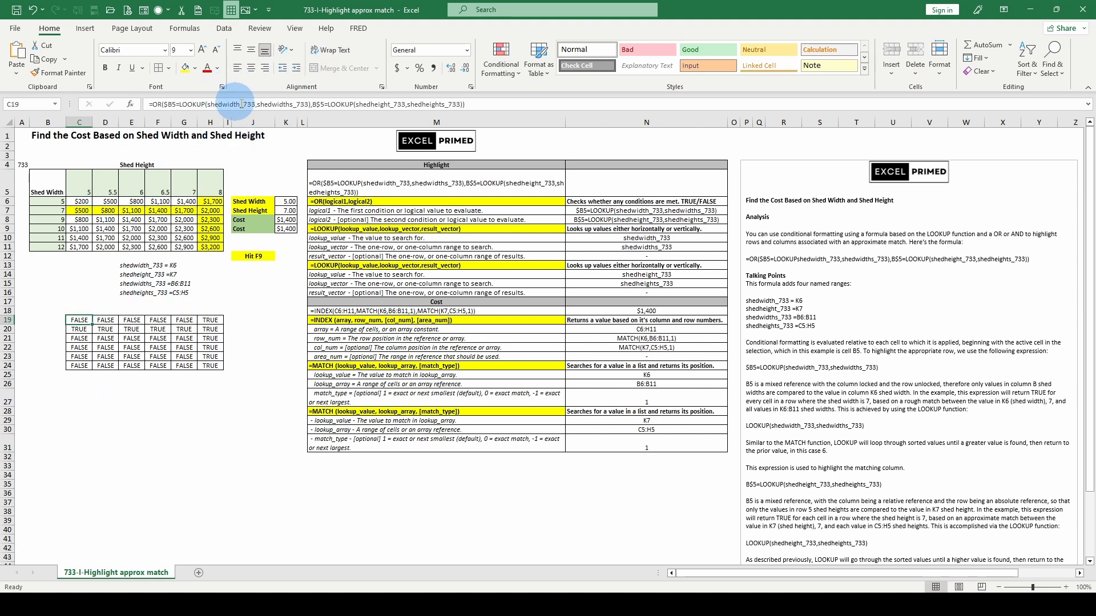
click(462, 104)
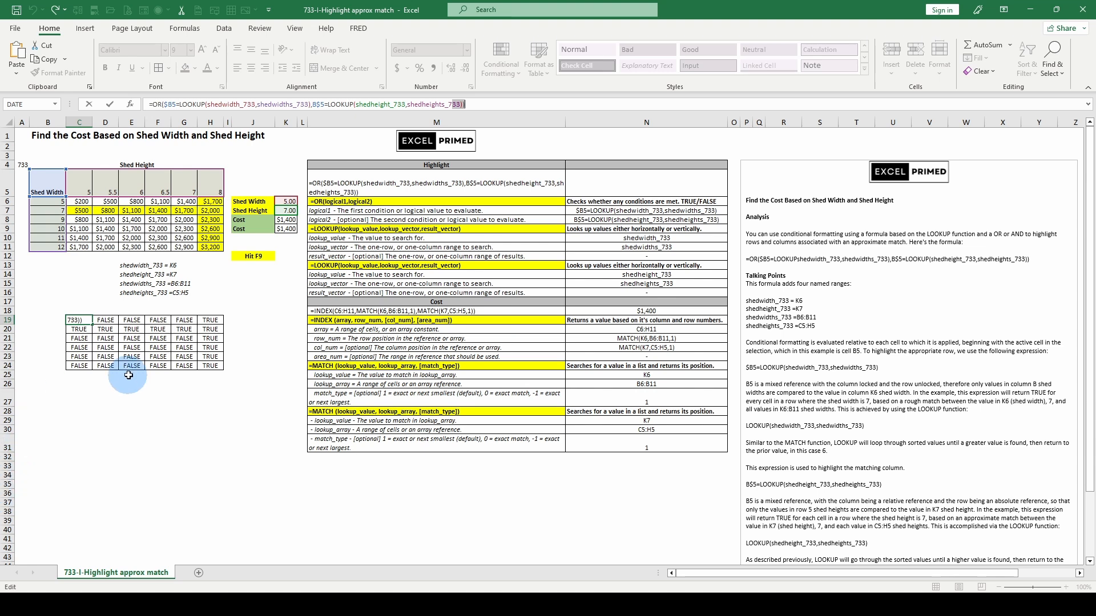
key(Escape)
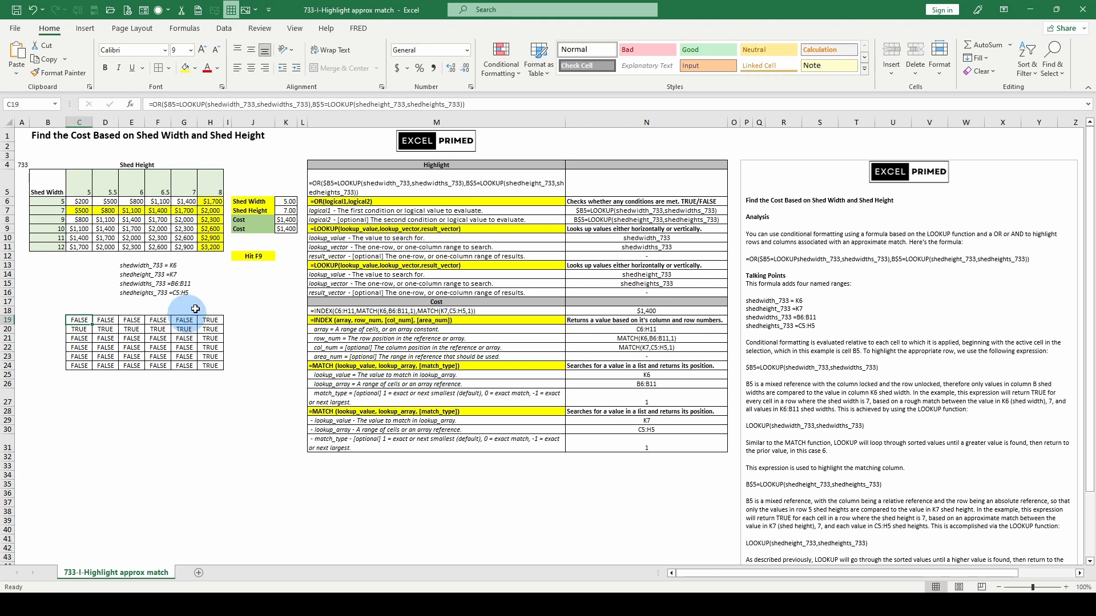
Step: Compare the cell-reference INDEX and MATCH cost formula in K8 with the named-range version in K9
click(80, 237)
click(286, 220)
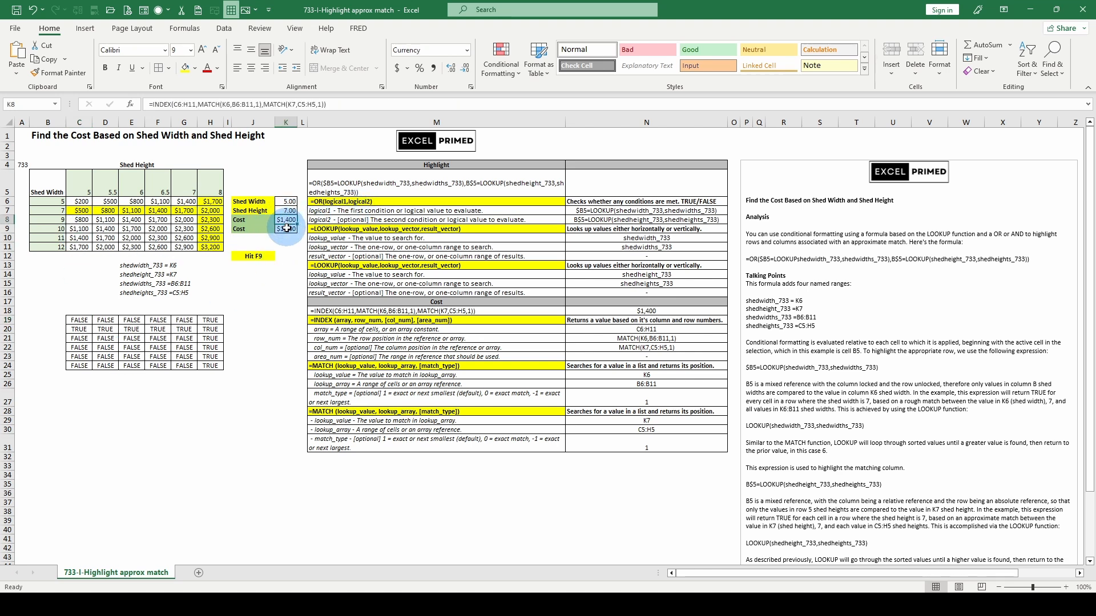
click(286, 229)
click(286, 220)
click(287, 229)
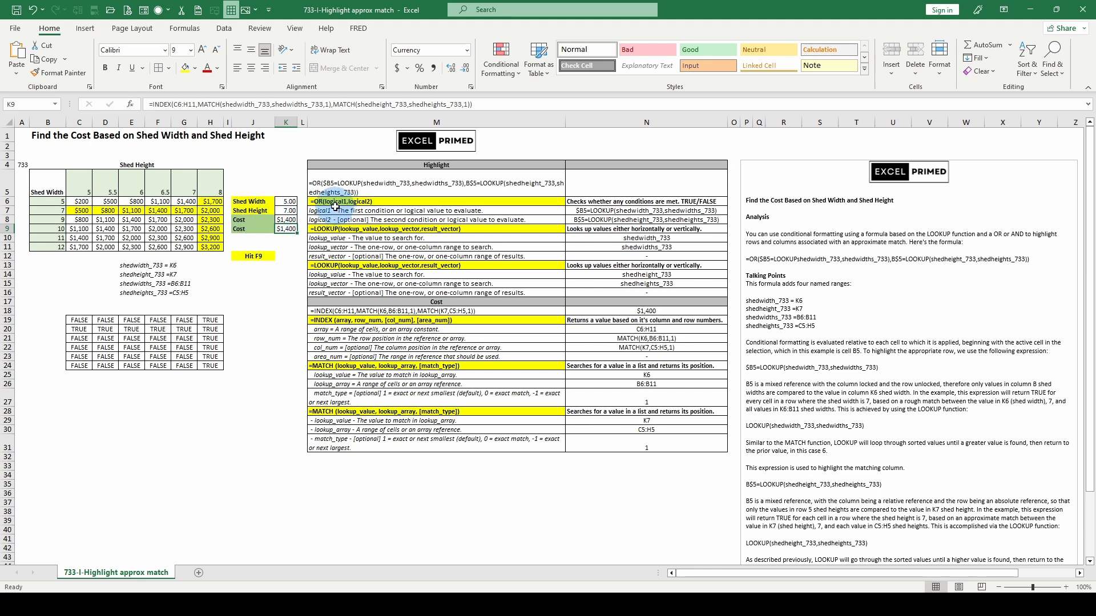
Step: Recalculate the sheet several times to check how the highlighted row and column follow the random shed sizes
key(F9)
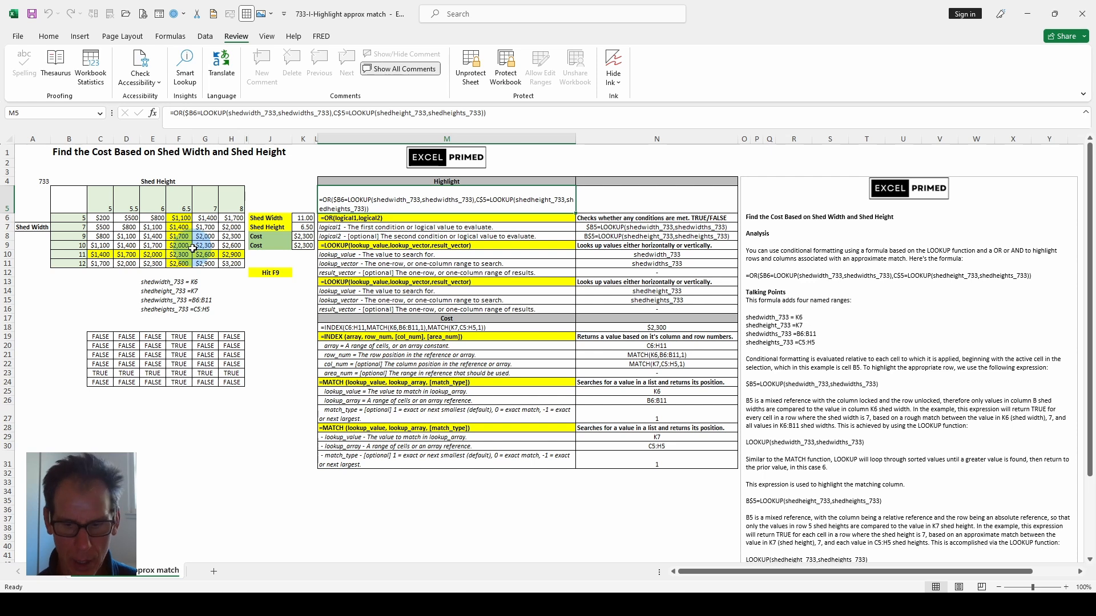
key(F9)
key(F9)
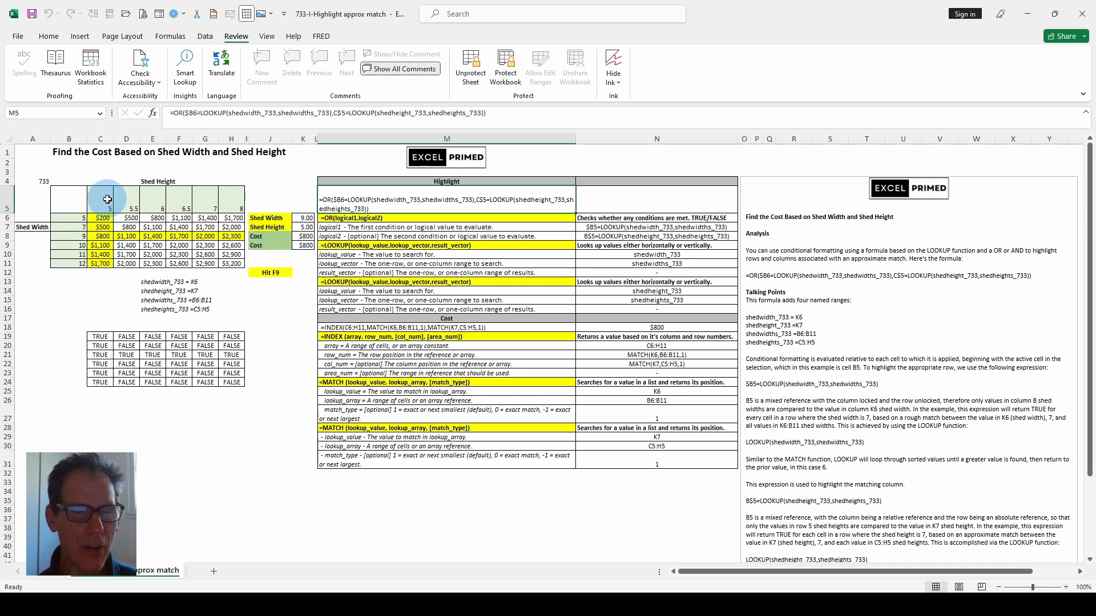
Step: Examine the CHOOSE and RANDBETWEEN formulas in K6 and K7 and the exact-match cost formulas in K8 and K9
click(306, 217)
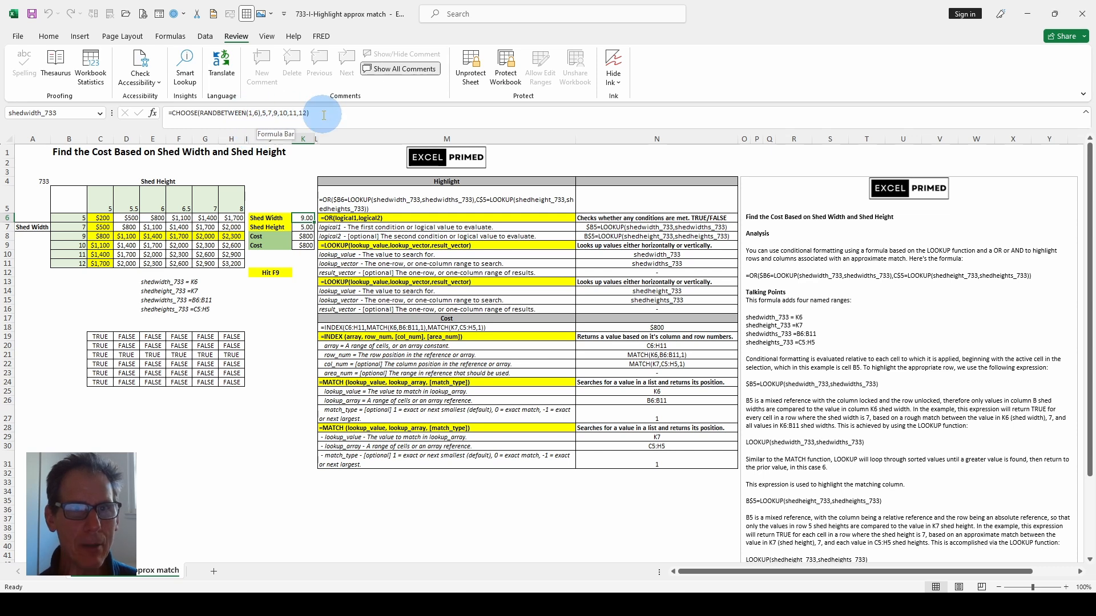
click(307, 227)
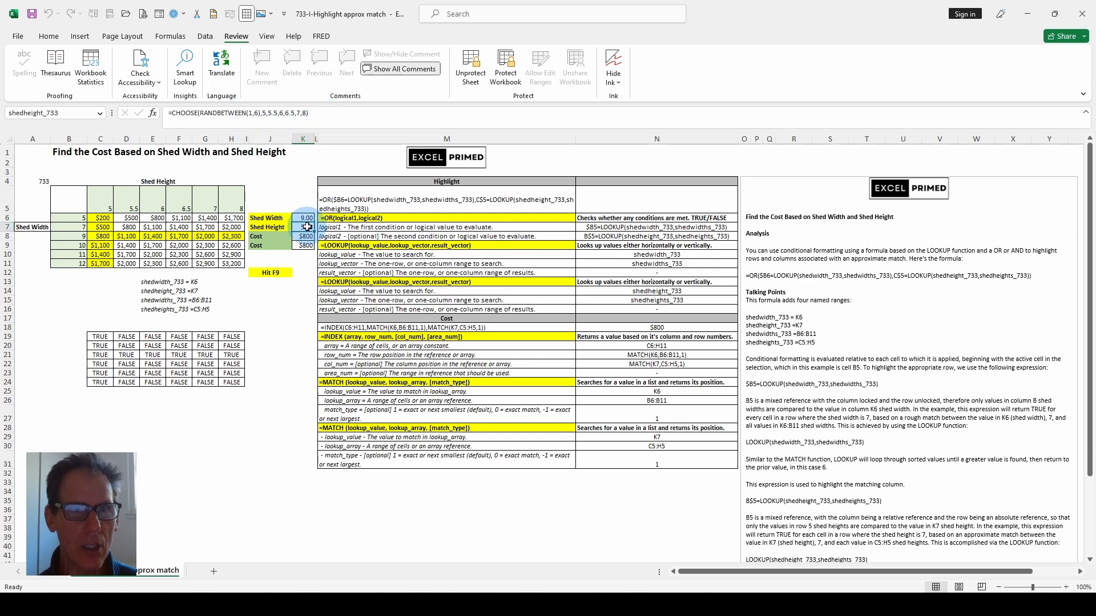
click(304, 236)
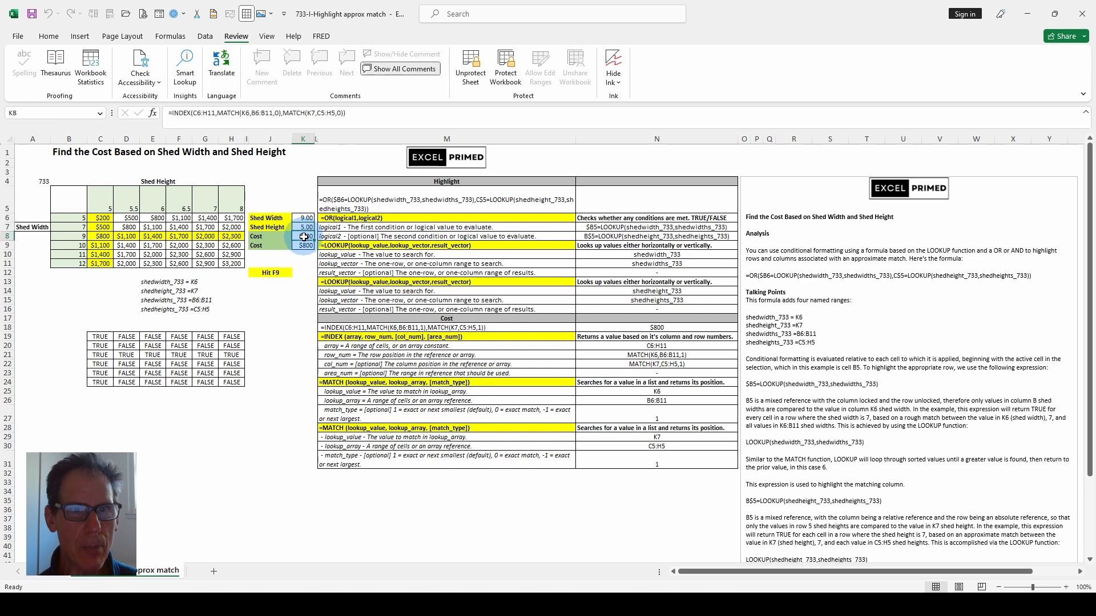
click(304, 244)
click(305, 237)
Step: Recalculate the sheet for new random shed sizes and examine the test formula in C19 that starts at $B6
key(F9)
key(F9)
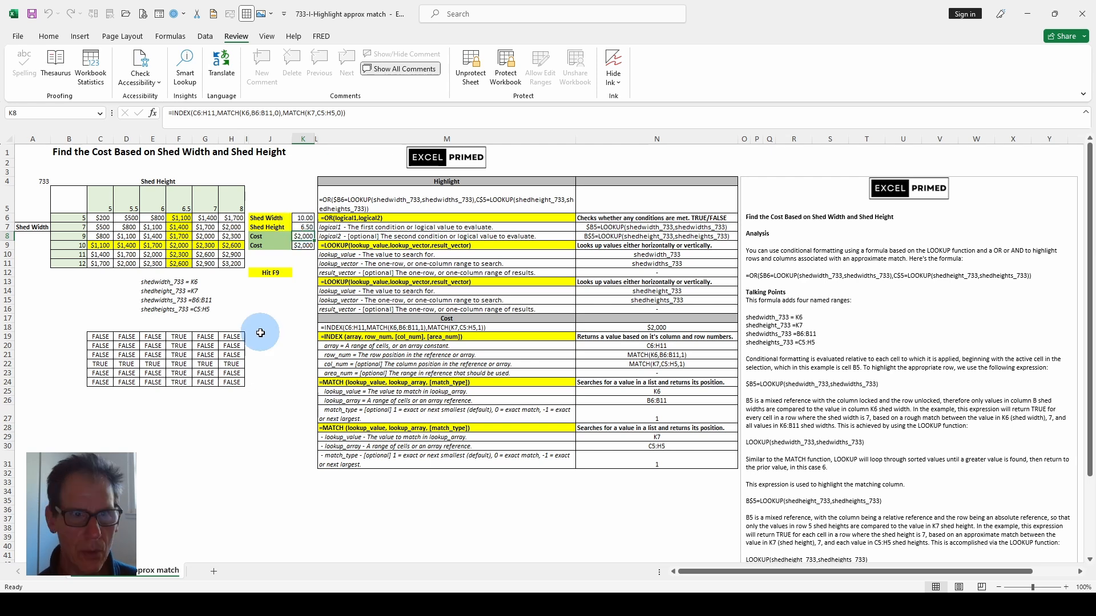
click(98, 338)
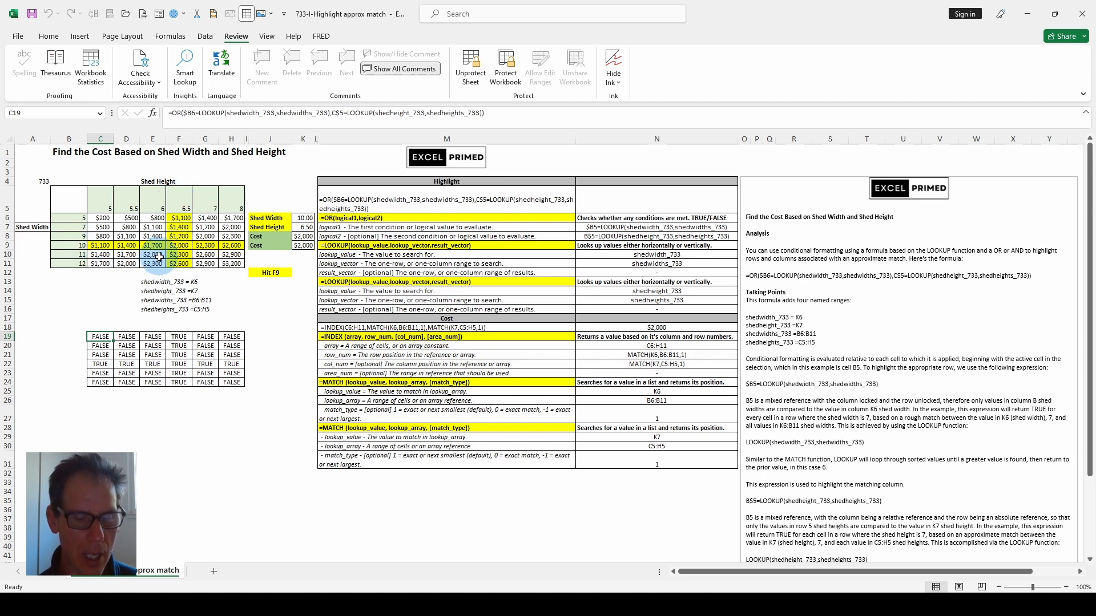
Step: Recalculate the shed sizes once more and check both cost formulas in K8 and K9 against the highlighted intersection
key(F9)
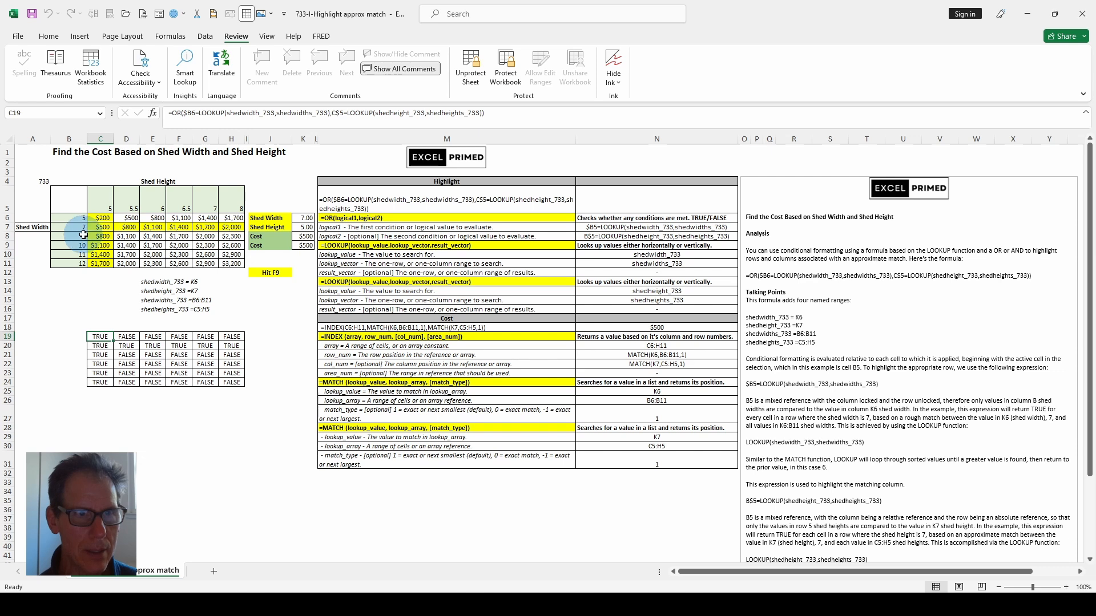
click(305, 236)
click(306, 245)
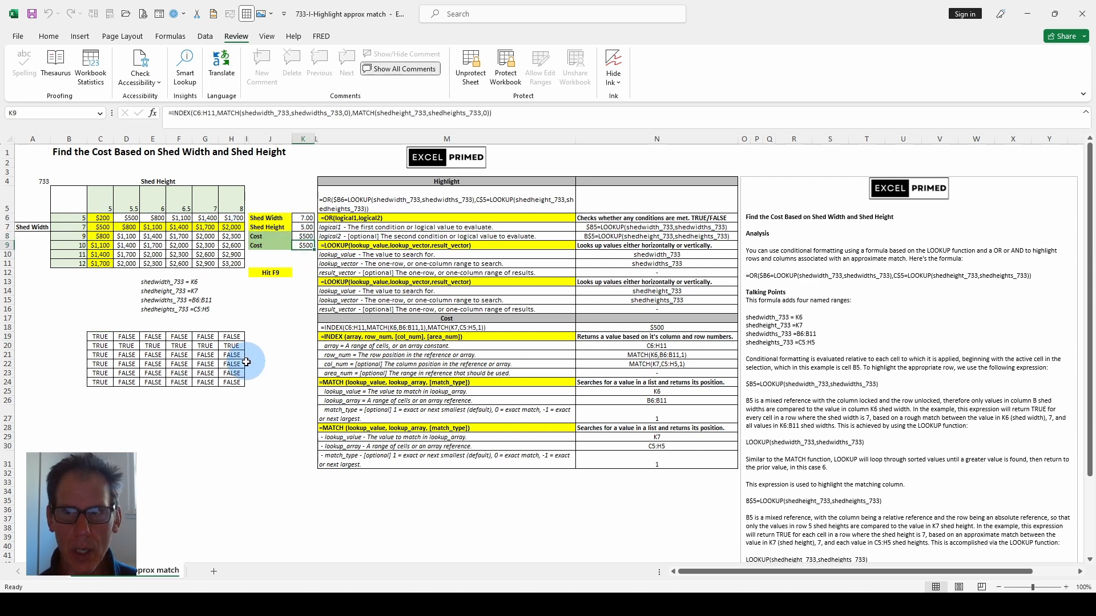